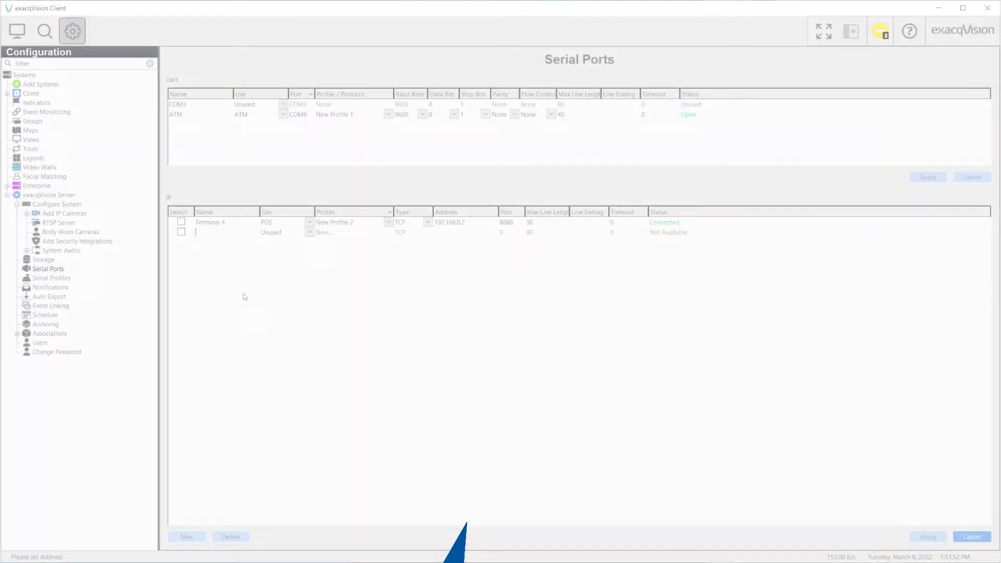
# - Name the empty IP port row Terminal 5, set its use to POS and its profile to New Profile 2
pyautogui.click(211, 233)
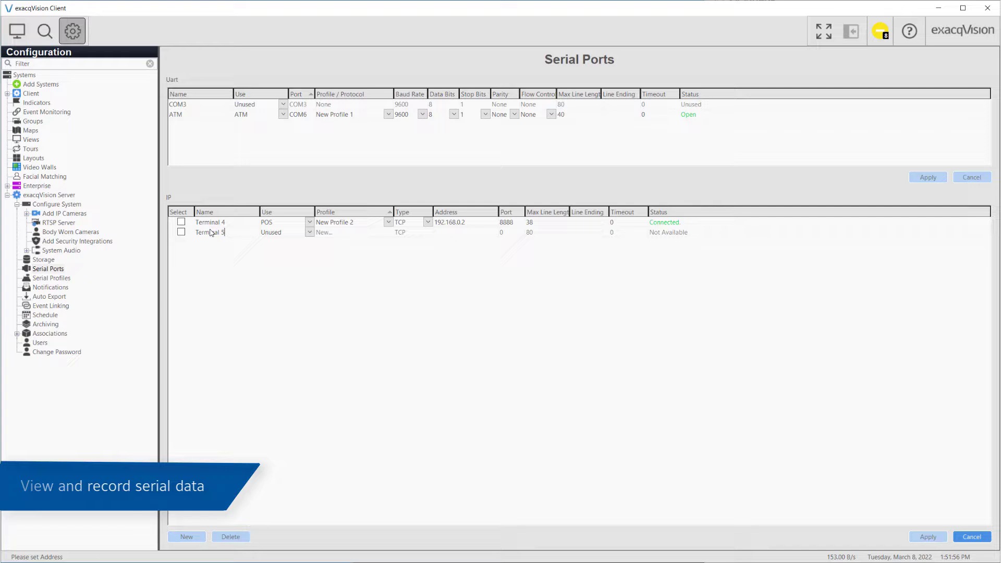
pyautogui.write('Terminal 5')
pyautogui.click(287, 232)
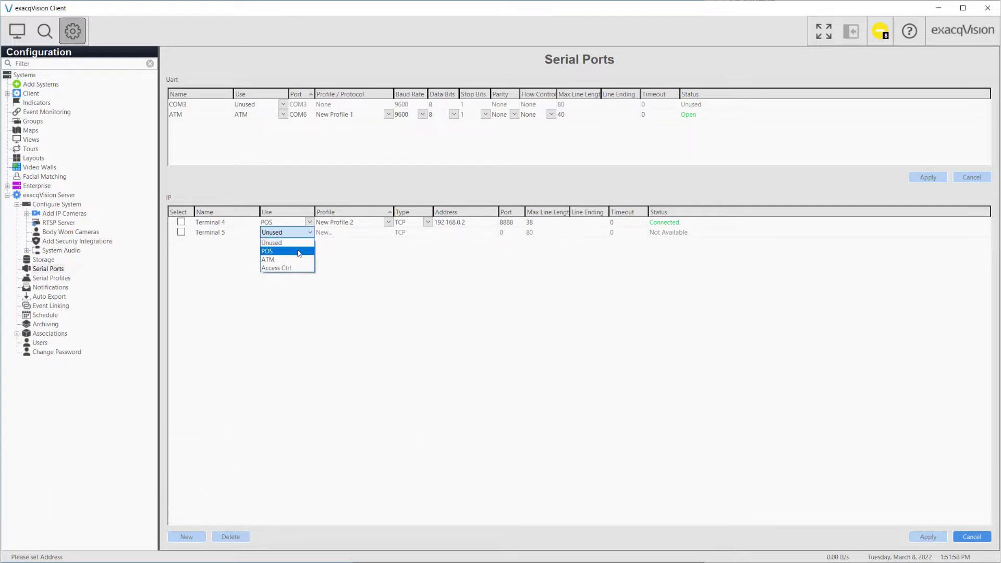
pyautogui.click(298, 253)
pyautogui.click(358, 234)
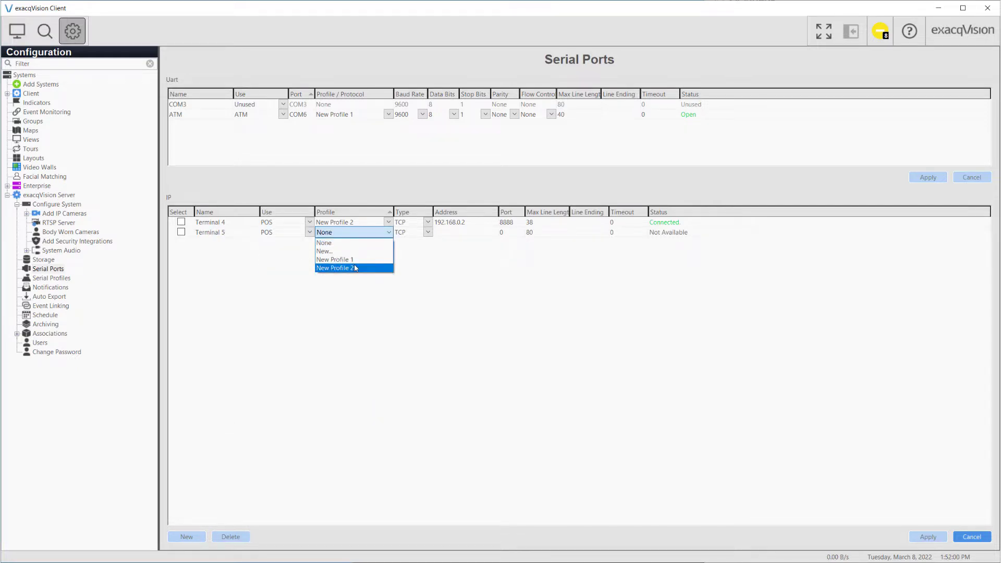
pyautogui.click(356, 268)
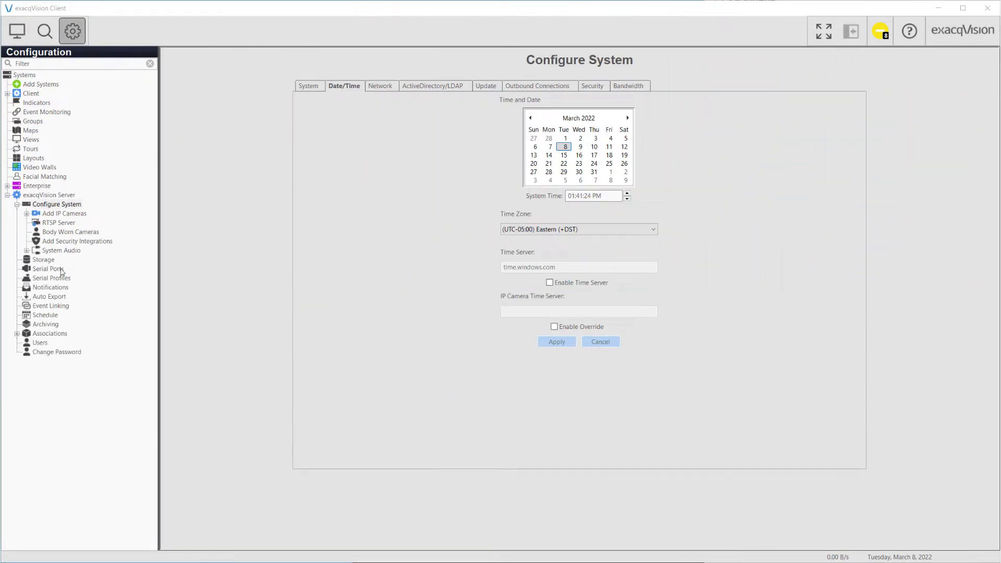
# - Open the Serial Ports page under Configure System to list COM3 and COM6
pyautogui.click(54, 269)
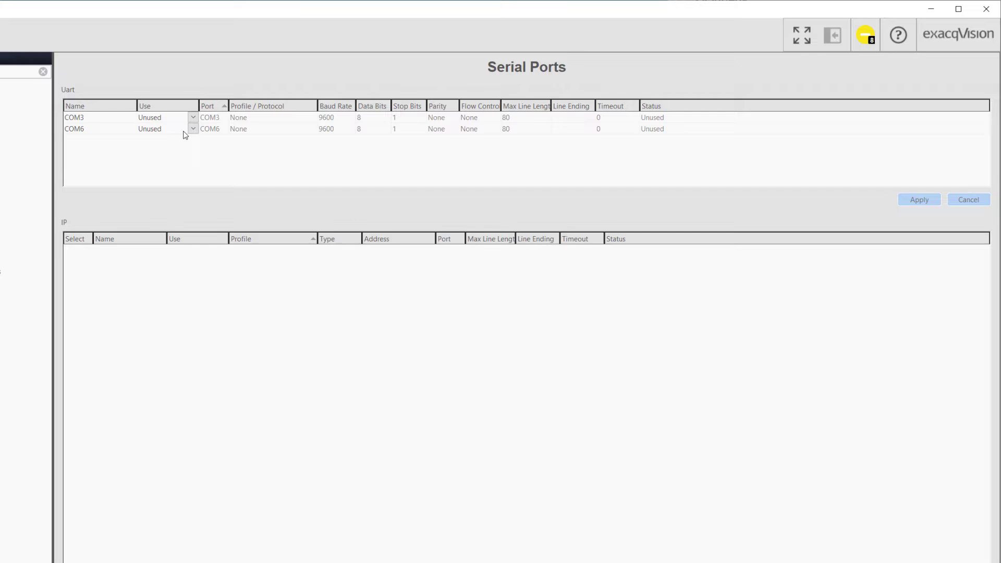
# - Set COM6's use to ATM, rename it ATM, and create a new profile for it
pyautogui.click(193, 130)
pyautogui.click(184, 164)
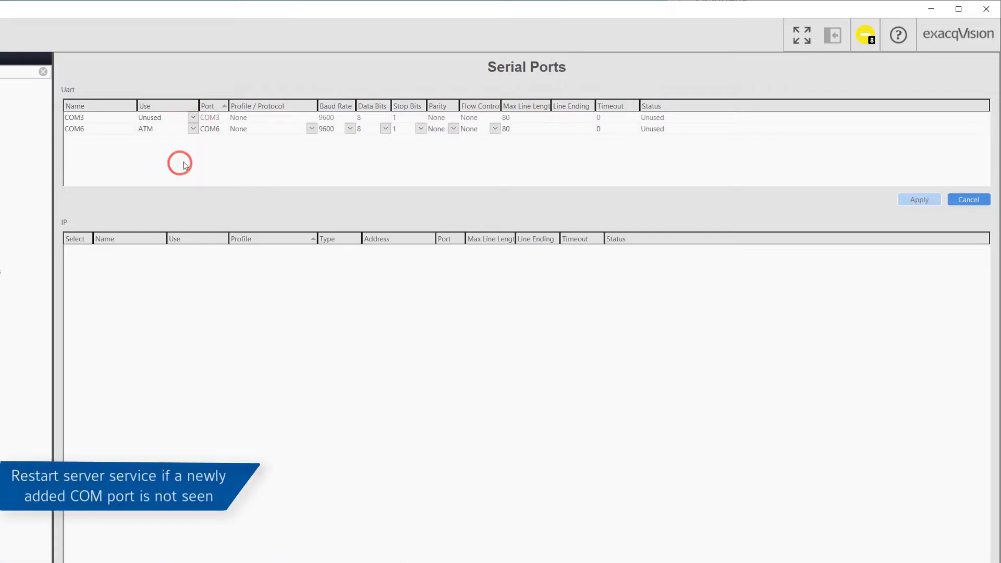
pyautogui.doubleClick(118, 129)
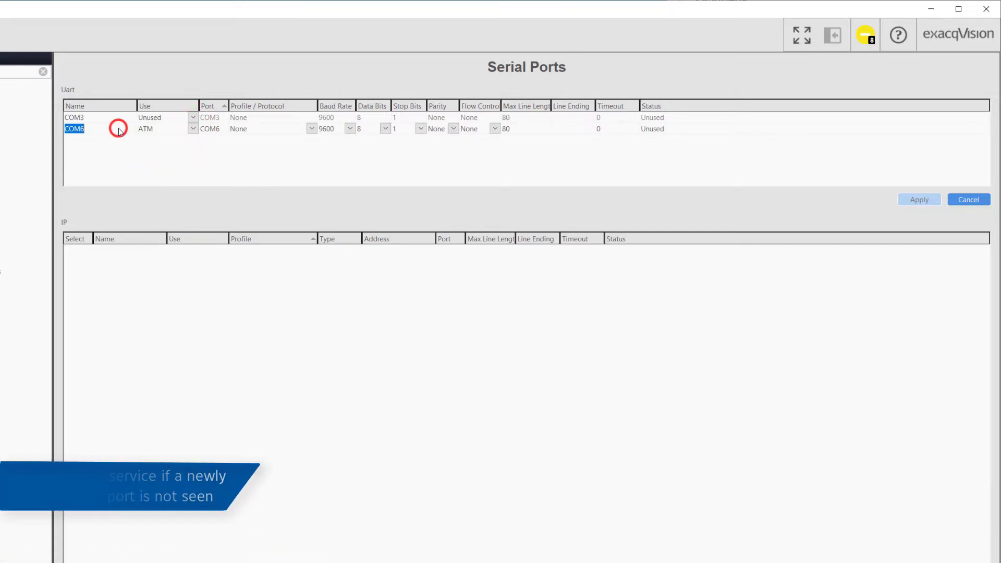
pyautogui.write('ATM')
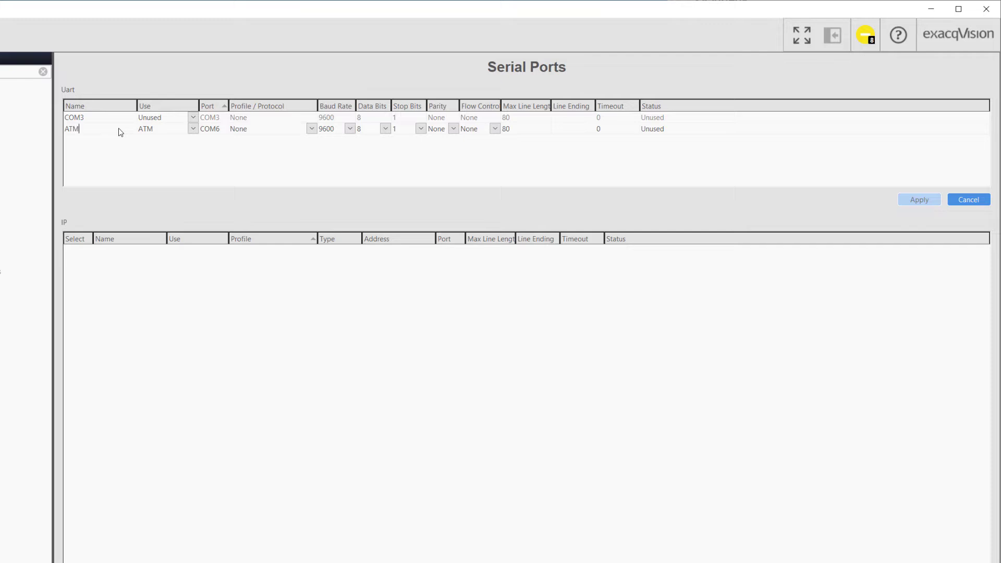
pyautogui.click(307, 129)
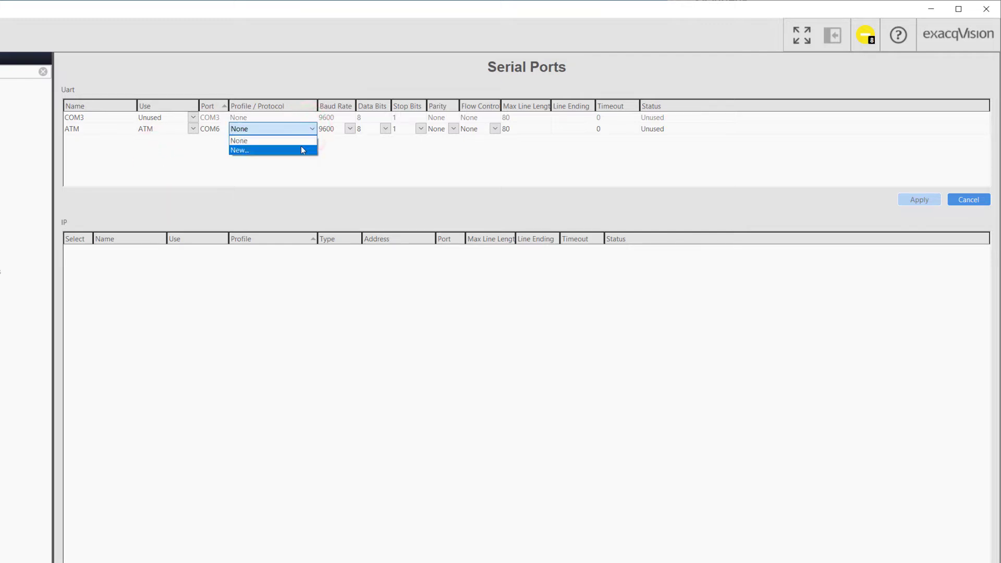
pyautogui.click(302, 148)
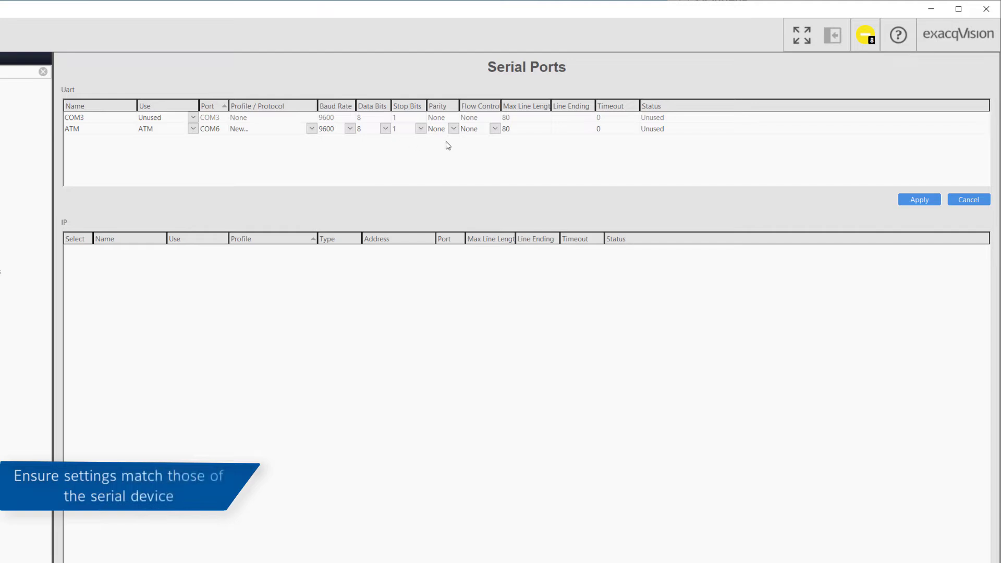
# - Set the ATM port's max line length to 40 and apply the settings
pyautogui.click(522, 130)
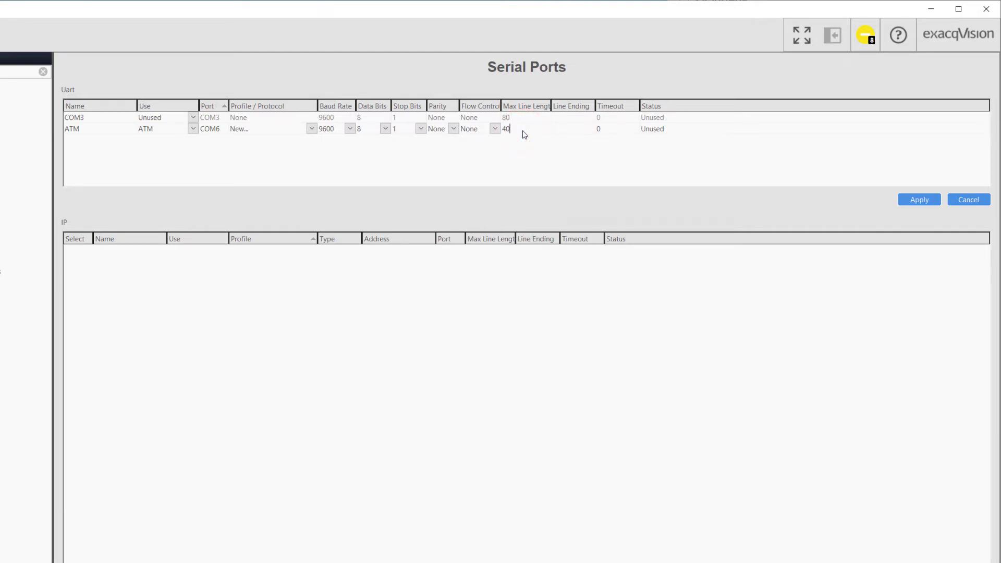
pyautogui.click(543, 142)
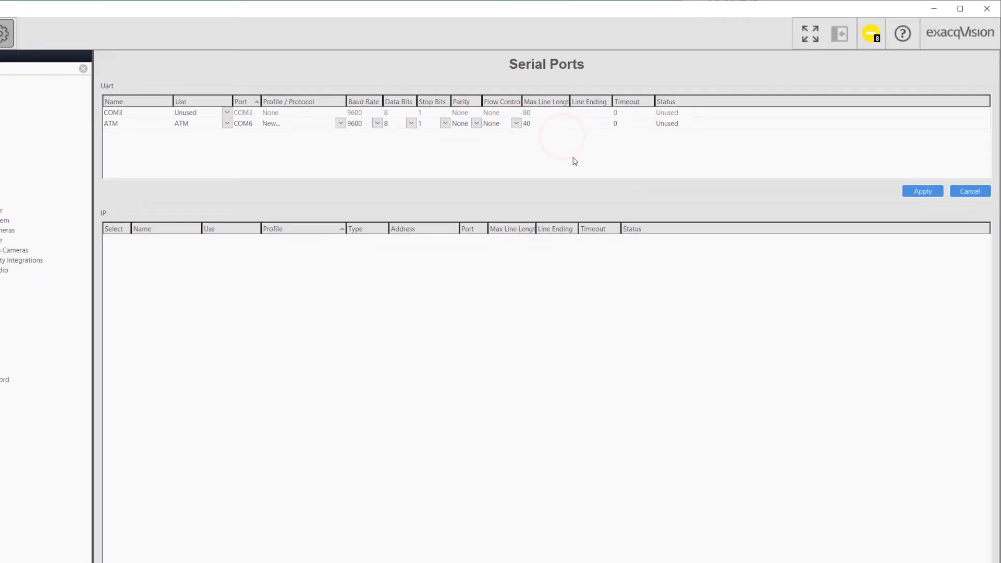
pyautogui.click(922, 192)
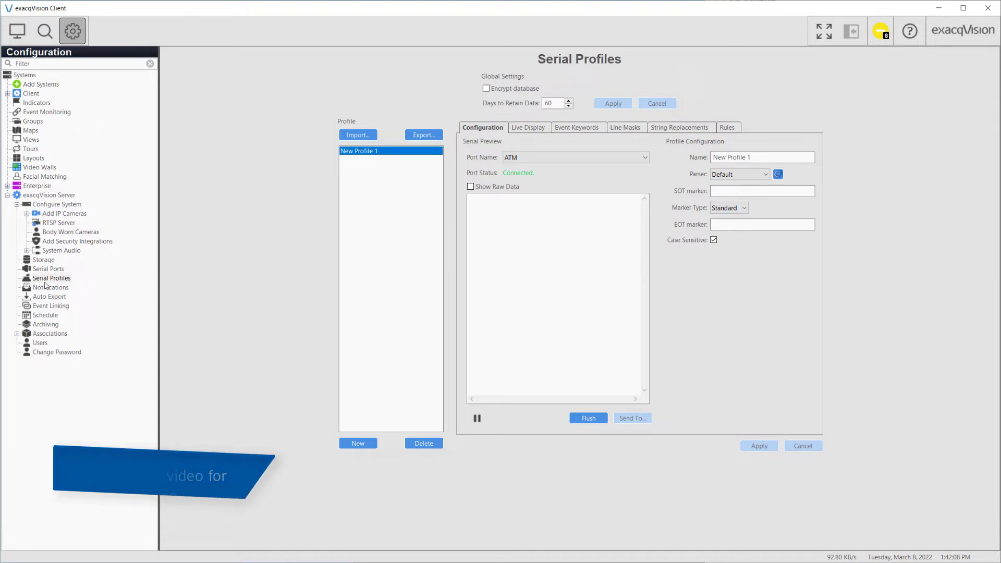
# - Add a new IP serial port named Terminal 4, used for POS, with a new profile
pyautogui.click(48, 269)
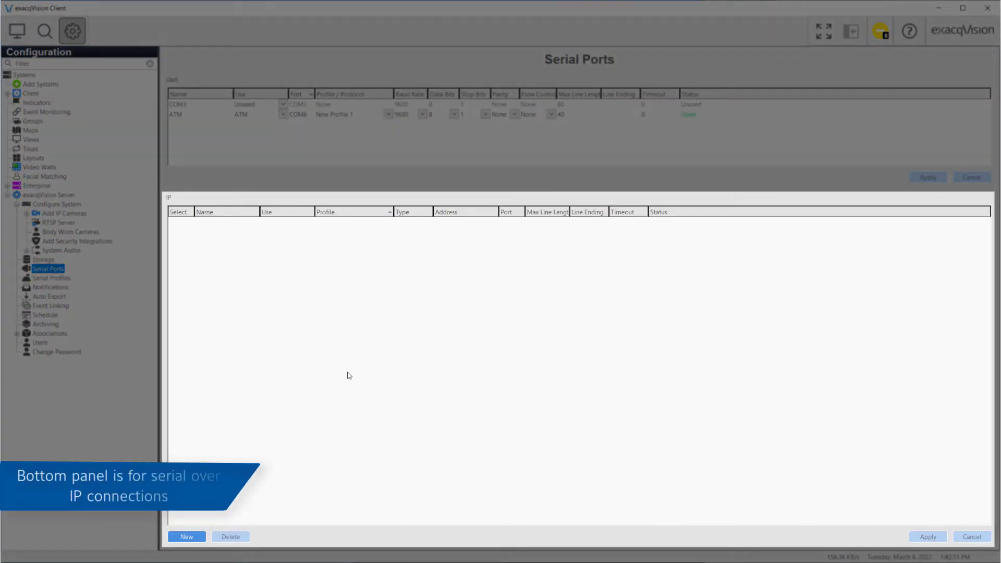
pyautogui.click(187, 537)
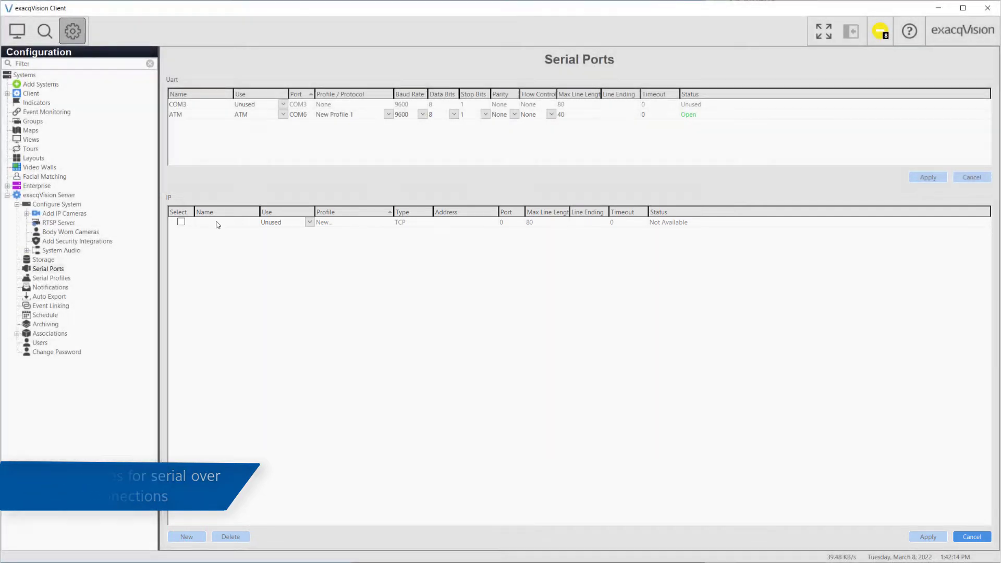
pyautogui.click(218, 223)
pyautogui.write('Terminal 4')
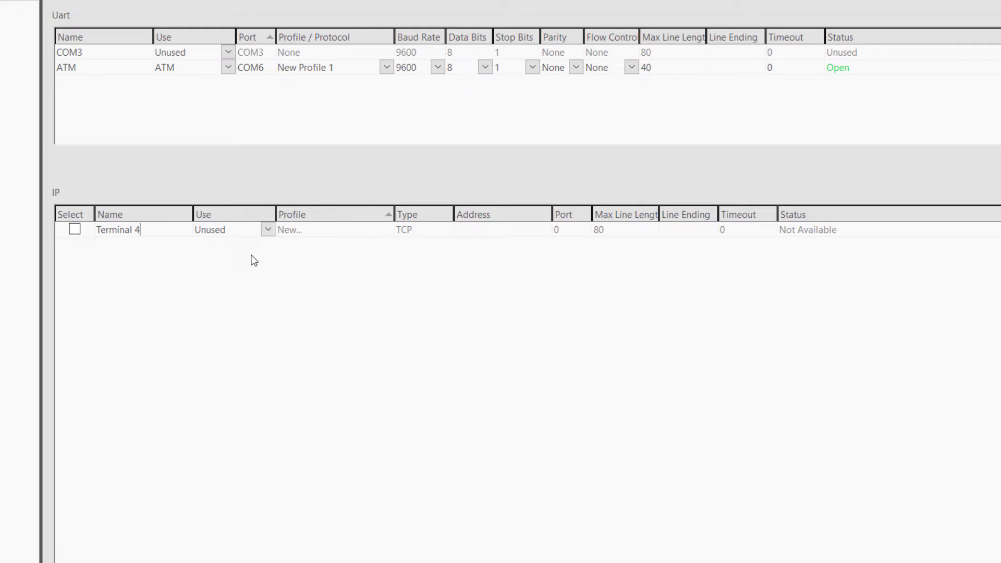
pyautogui.click(267, 231)
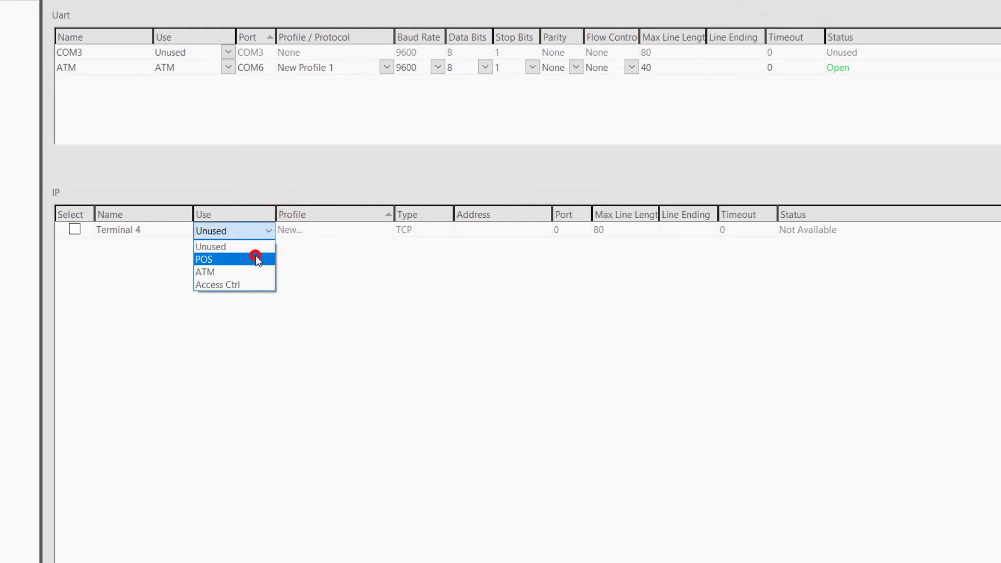
pyautogui.click(256, 256)
pyautogui.click(346, 231)
pyautogui.click(335, 256)
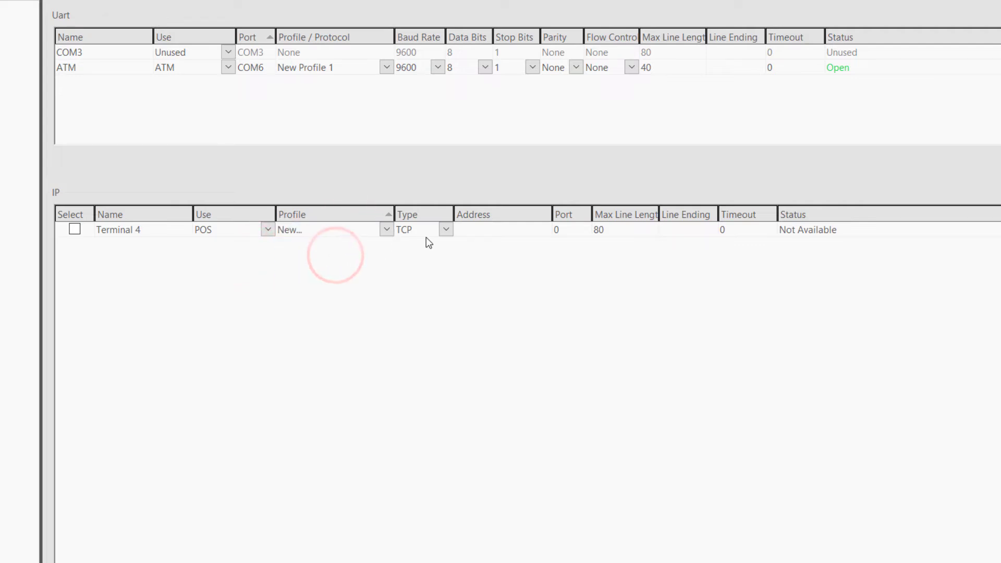
# - Give Terminal 4 address 192.168.0.2, port 8888 and max line length 38, then apply
pyautogui.click(479, 231)
pyautogui.write('192.168.0.2')
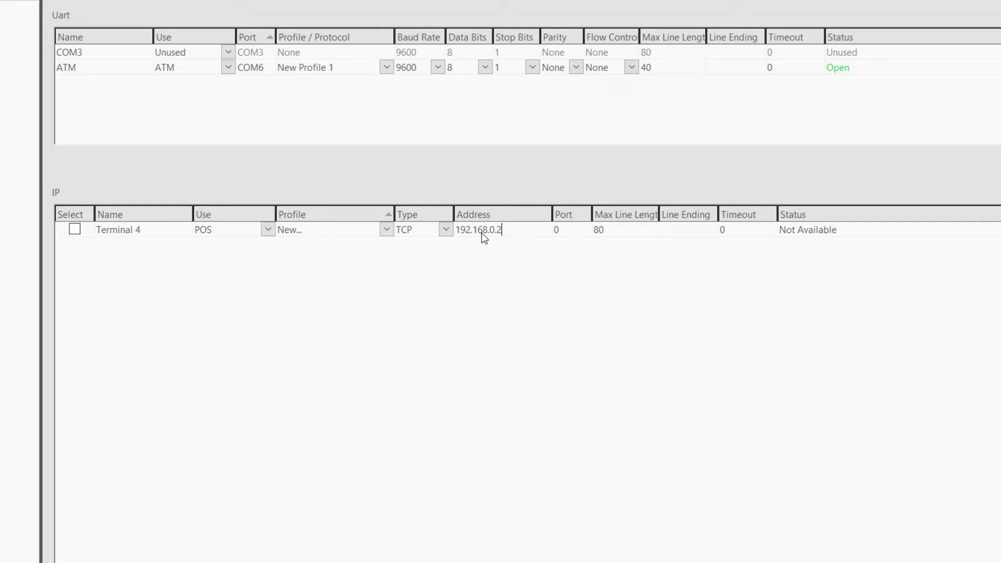
pyautogui.click(576, 231)
pyautogui.write('888')
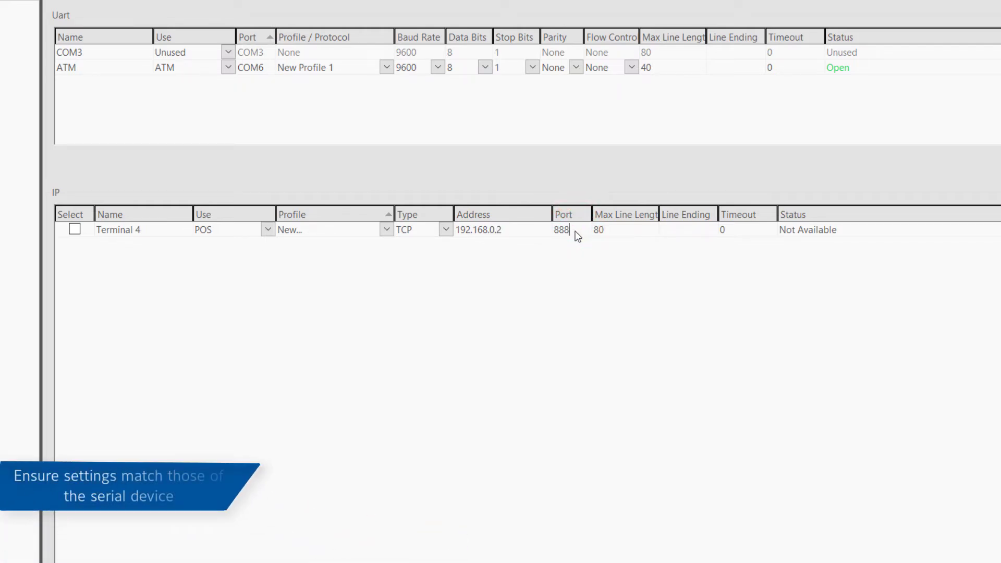
pyautogui.write('838')
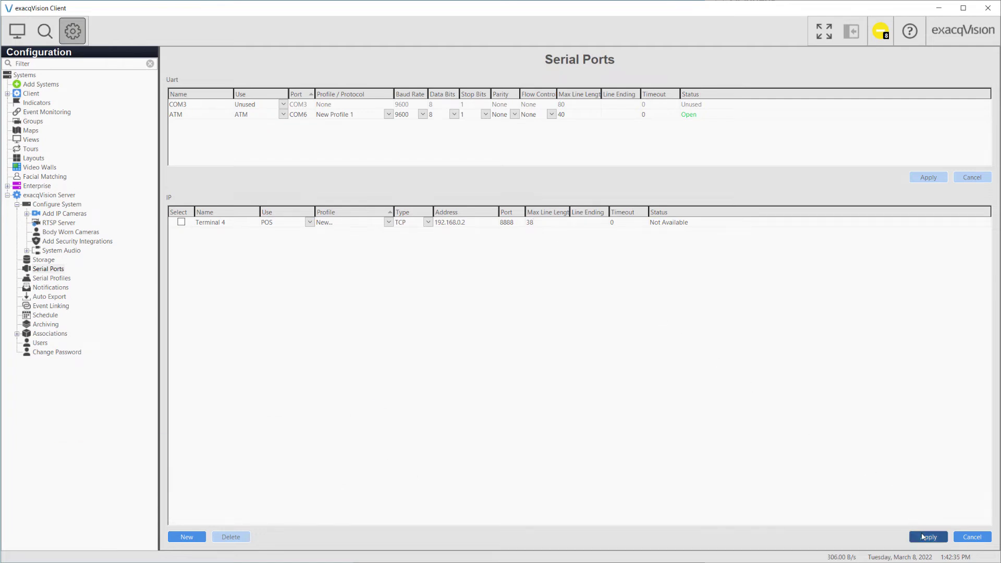
pyautogui.click(924, 537)
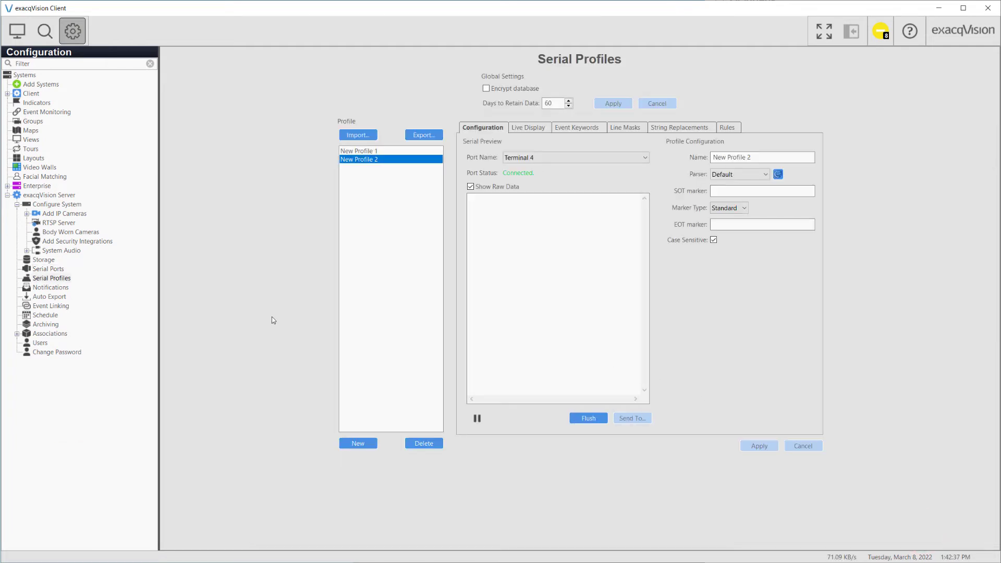
# - In Live view, drag the ATM serial source onto the video panel to overlay its receipt text
pyautogui.click(18, 31)
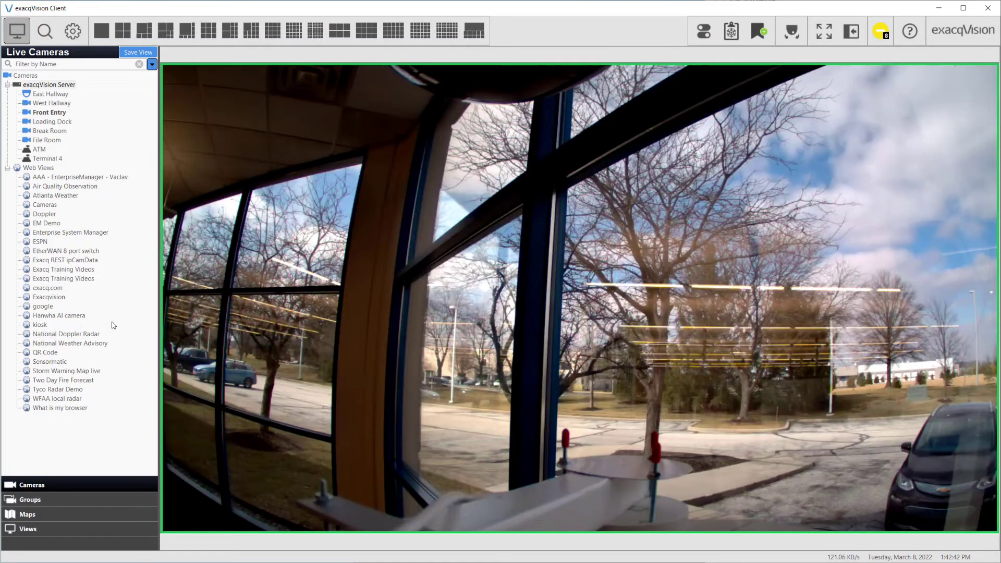
pyautogui.click(8, 169)
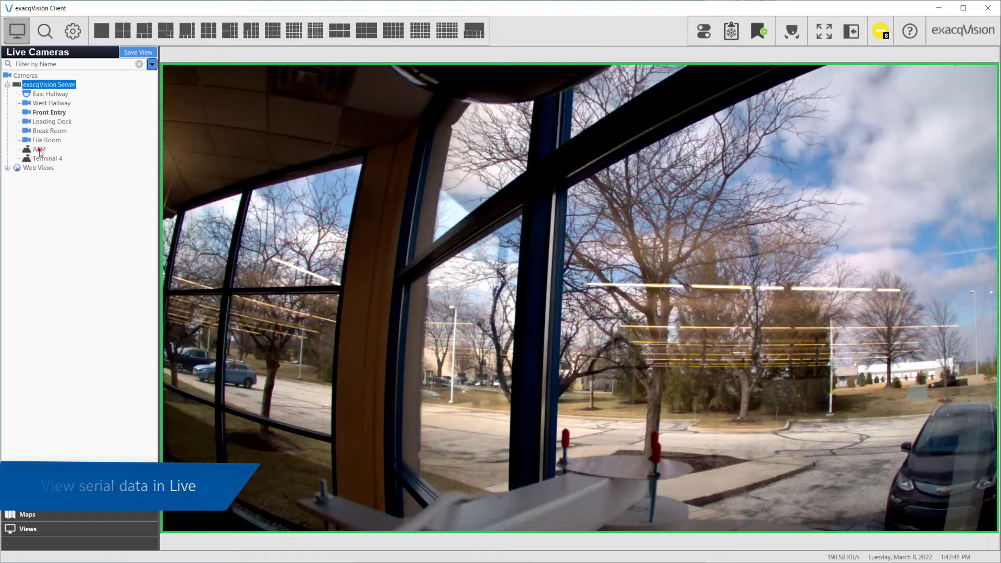
pyautogui.click(40, 151)
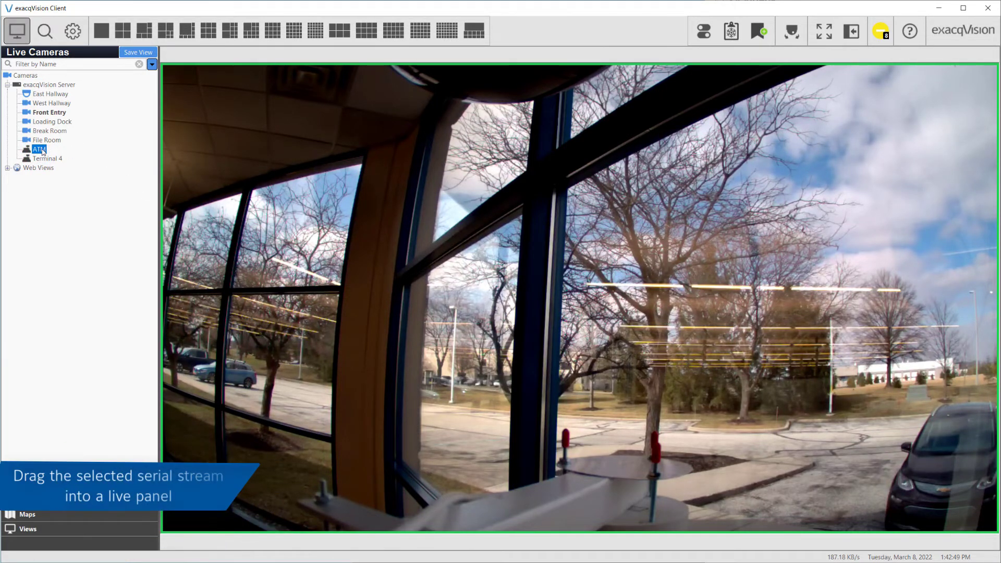
pyautogui.moveTo(42, 151); pyautogui.dragTo(292, 365)
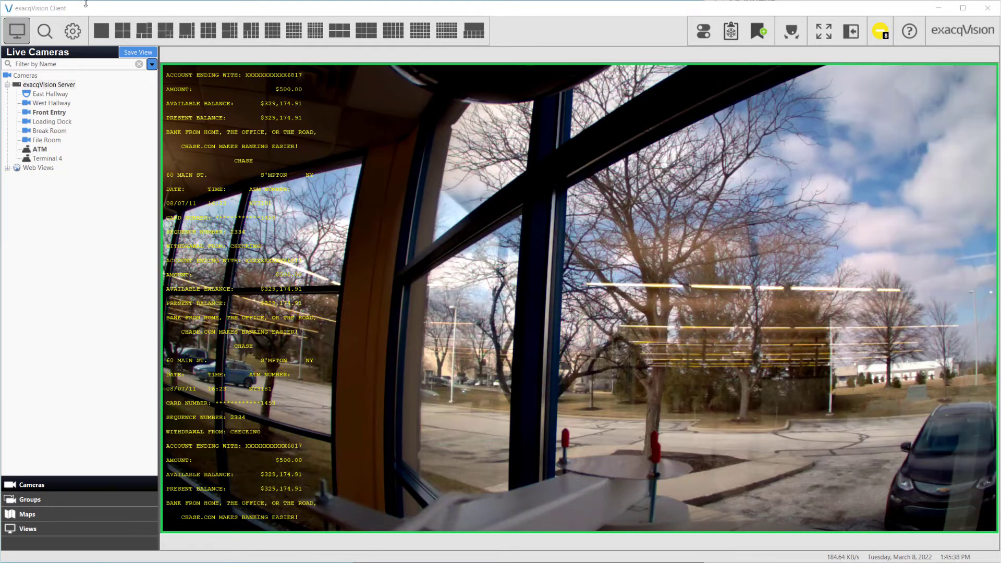
# - Search recorded POS/Terminal 4 and ATM serial data over the 1:30–2:15 PM range
pyautogui.click(45, 33)
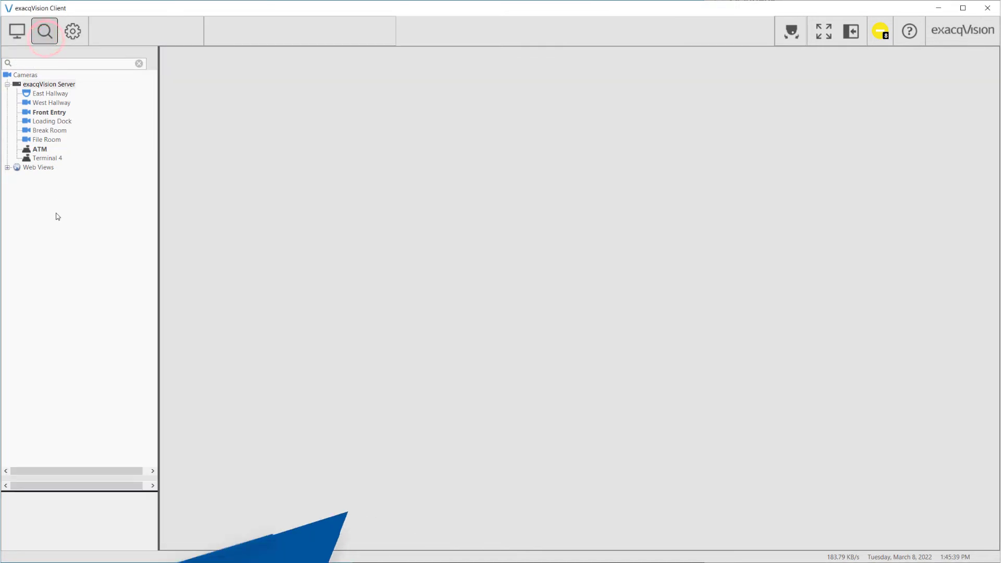
pyautogui.click(16, 168)
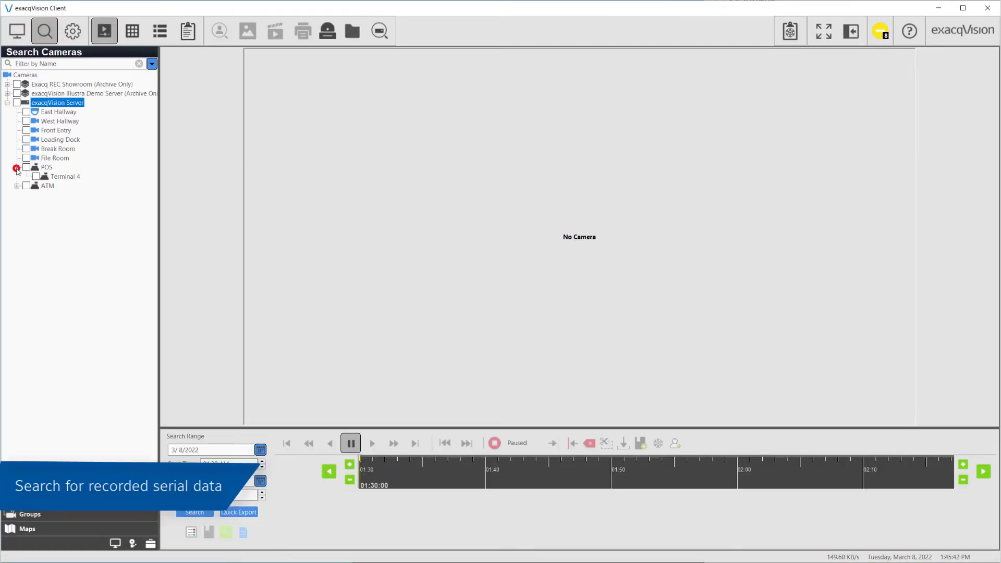
pyautogui.click(17, 186)
pyautogui.click(26, 185)
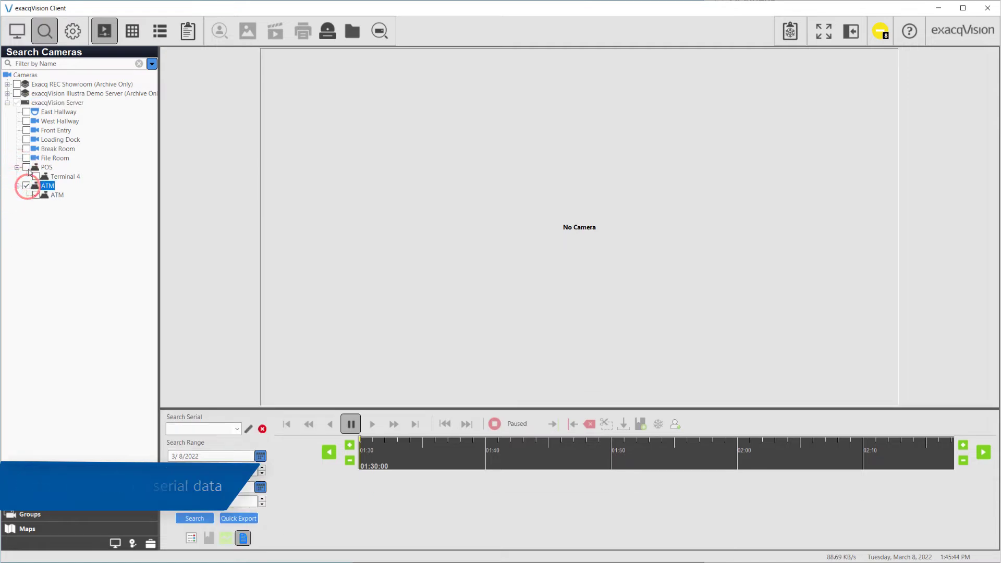
pyautogui.click(27, 167)
pyautogui.click(224, 471)
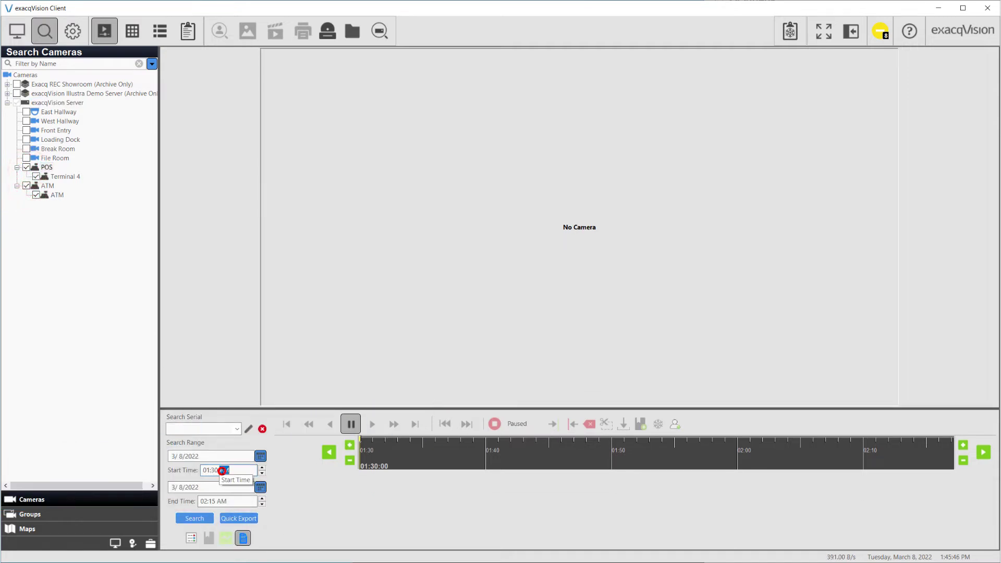
pyautogui.press('Up')
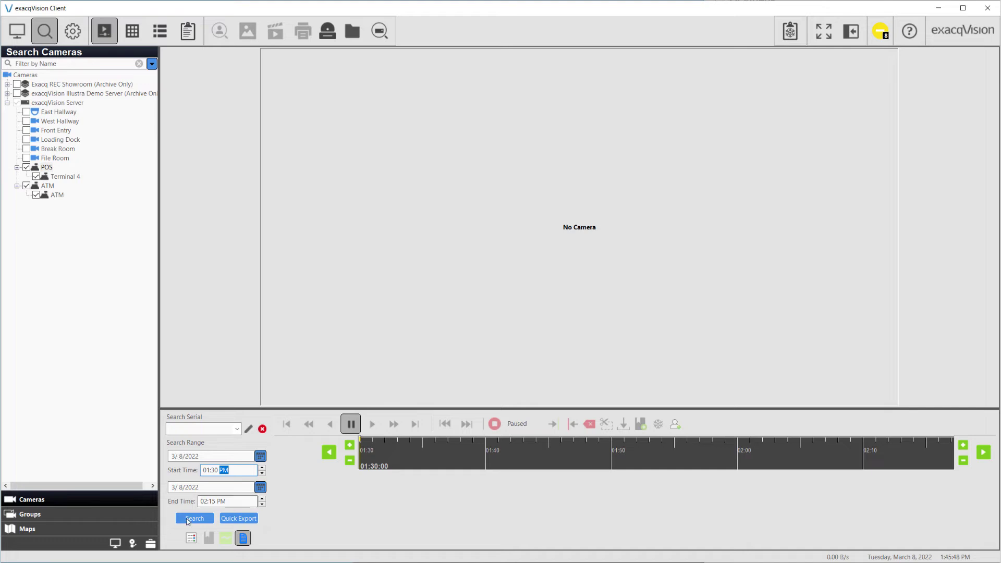
pyautogui.click(188, 519)
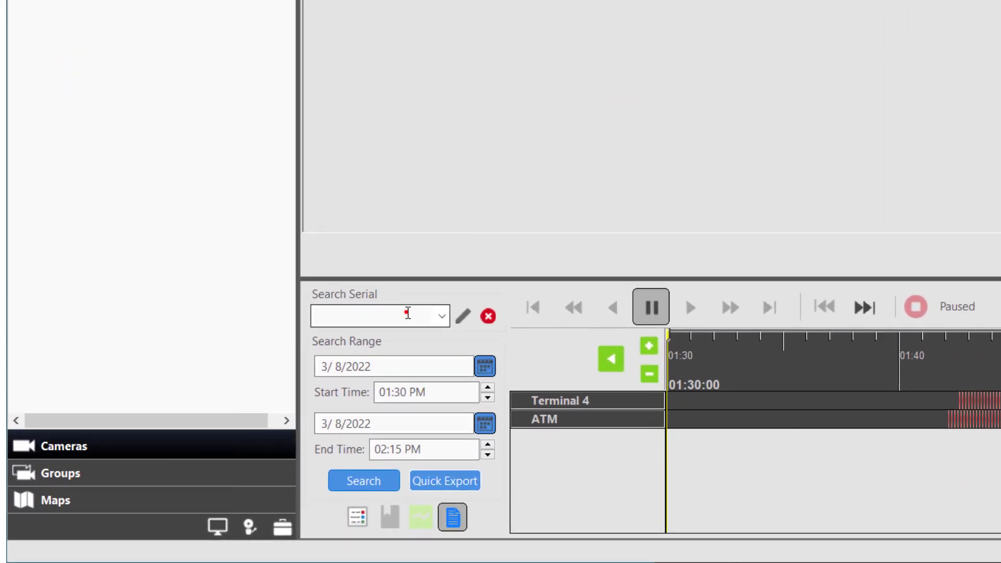
# - Search the returned serial text for the word PEPPER
pyautogui.click(241, 426)
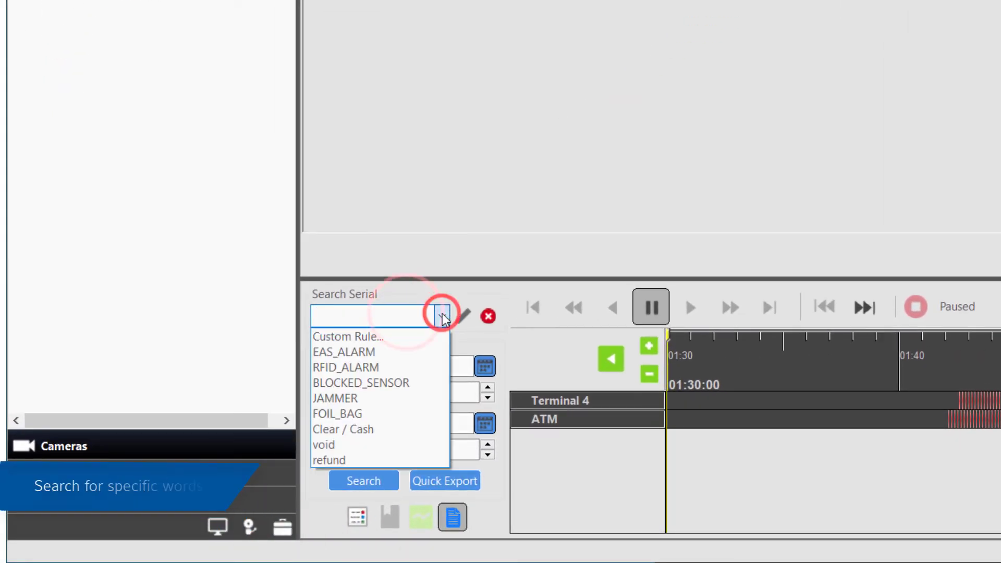
pyautogui.click(442, 315)
pyautogui.click(391, 316)
pyautogui.write('P')
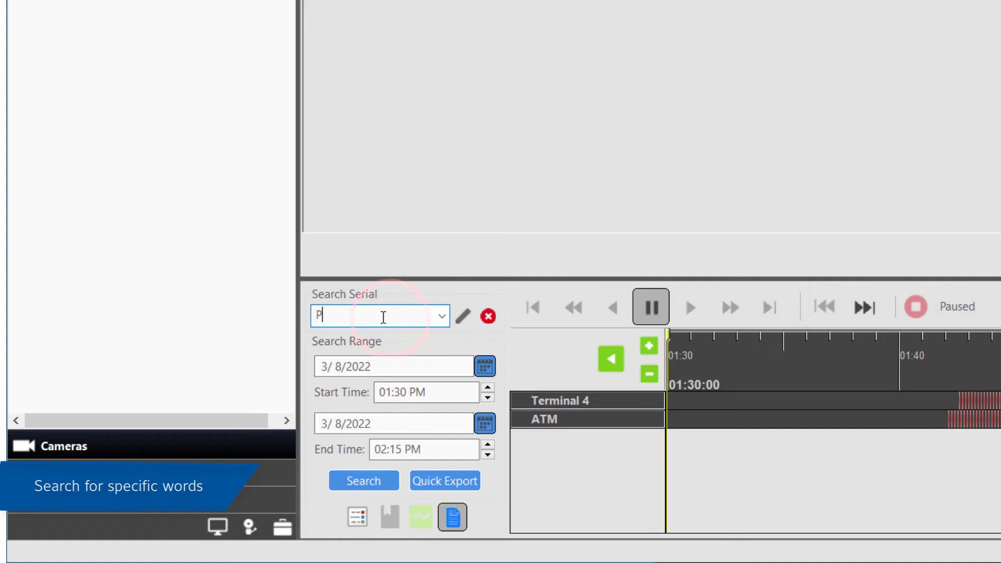
pyautogui.write('ePPER')
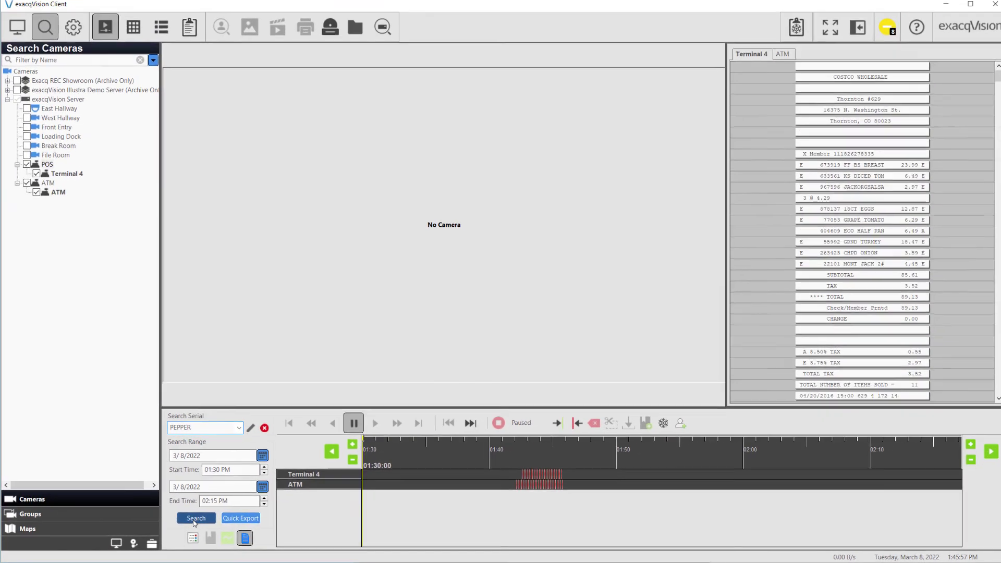
pyautogui.click(196, 519)
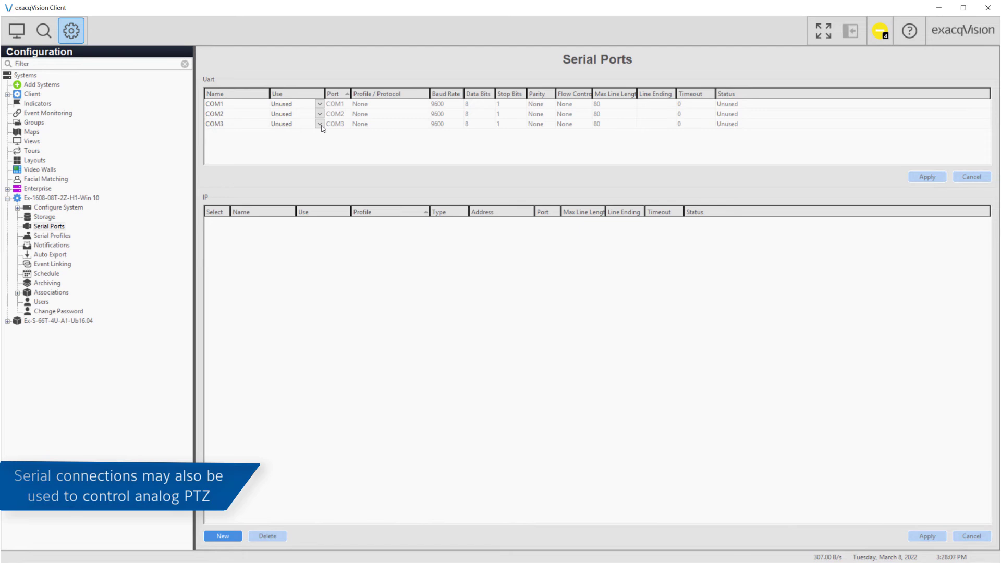
# - Set COM3's use to PTZ with the AD-RS422 protocol and apply the UART settings
pyautogui.click(322, 127)
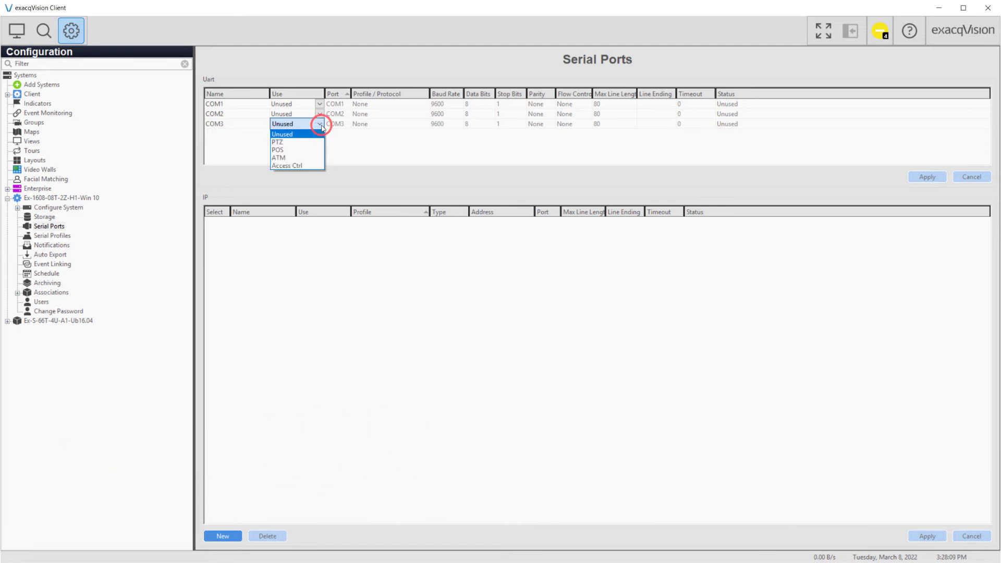
pyautogui.click(310, 142)
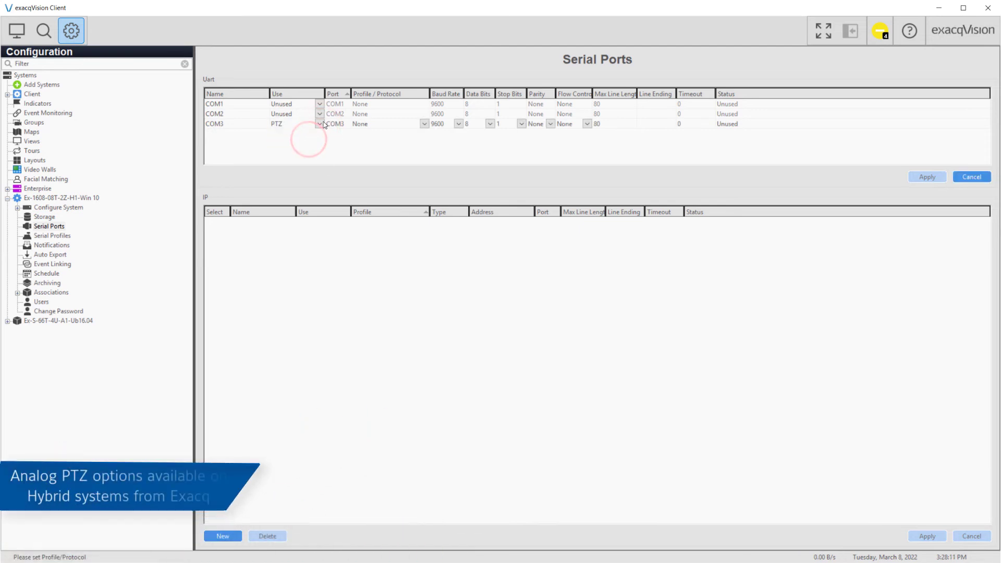
pyautogui.click(424, 124)
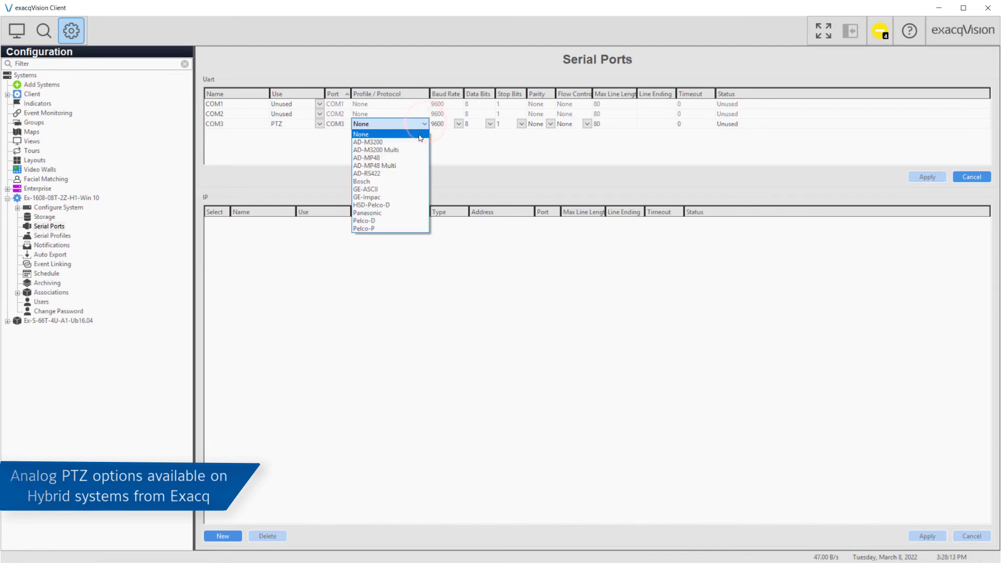
pyautogui.click(395, 177)
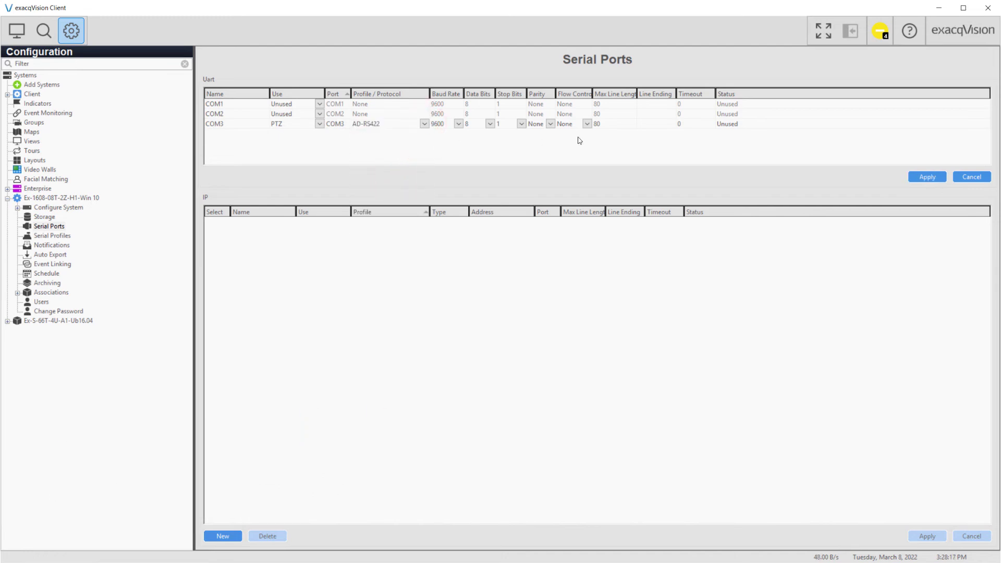
pyautogui.click(916, 177)
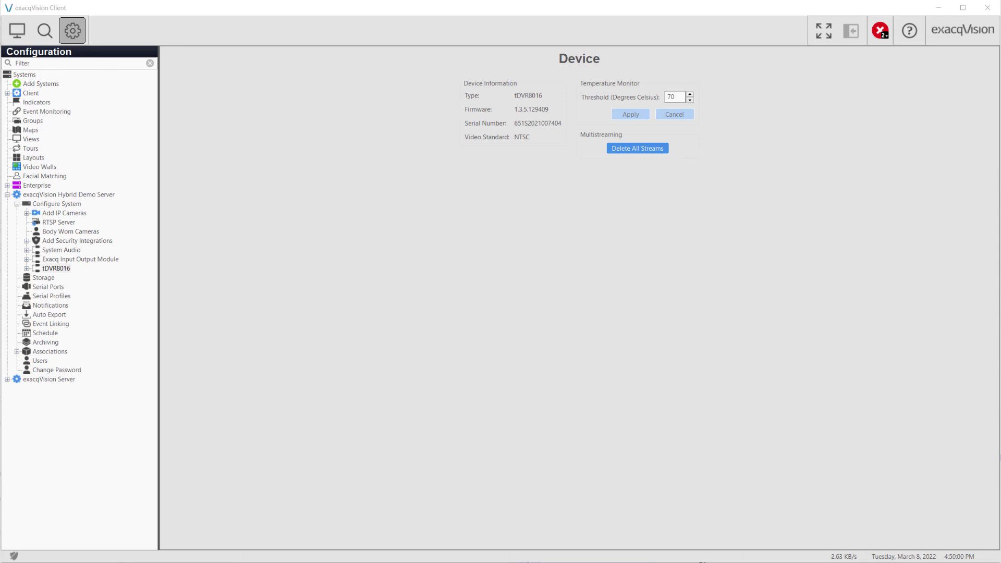
# - Expand tDVR8016's Camera Recording and open the Analog - North Vestibule camera settings
pyautogui.click(27, 269)
pyautogui.click(36, 279)
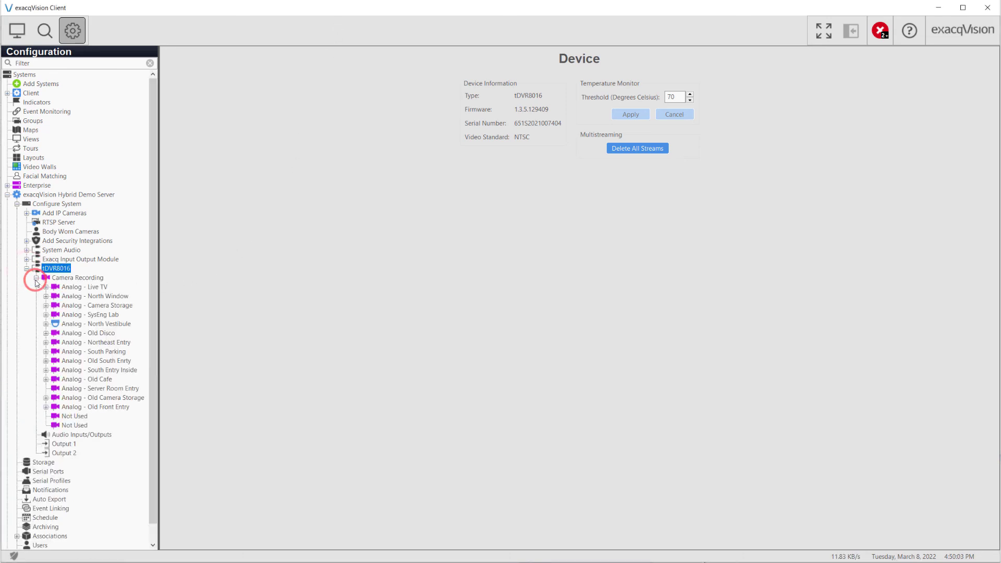
pyautogui.click(92, 323)
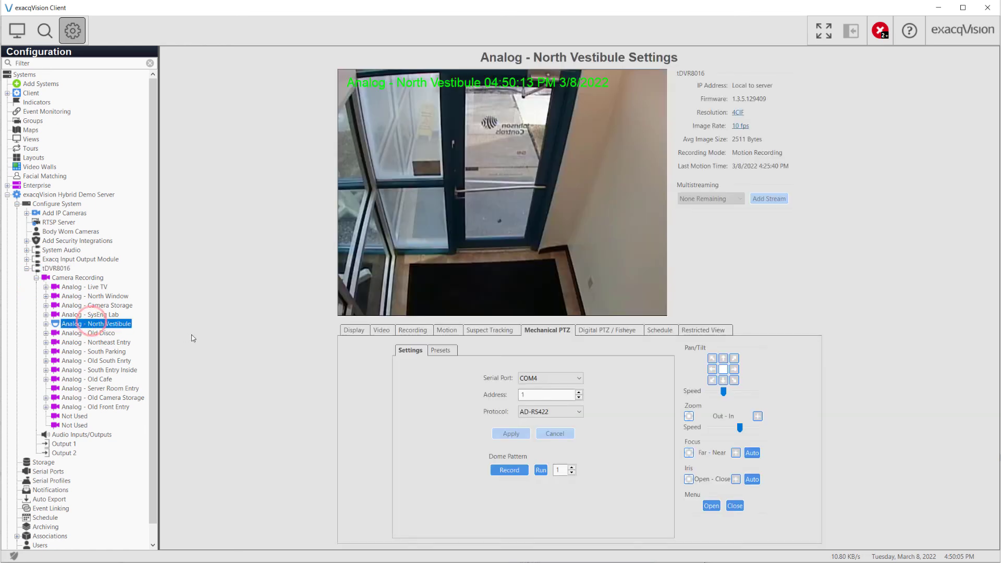